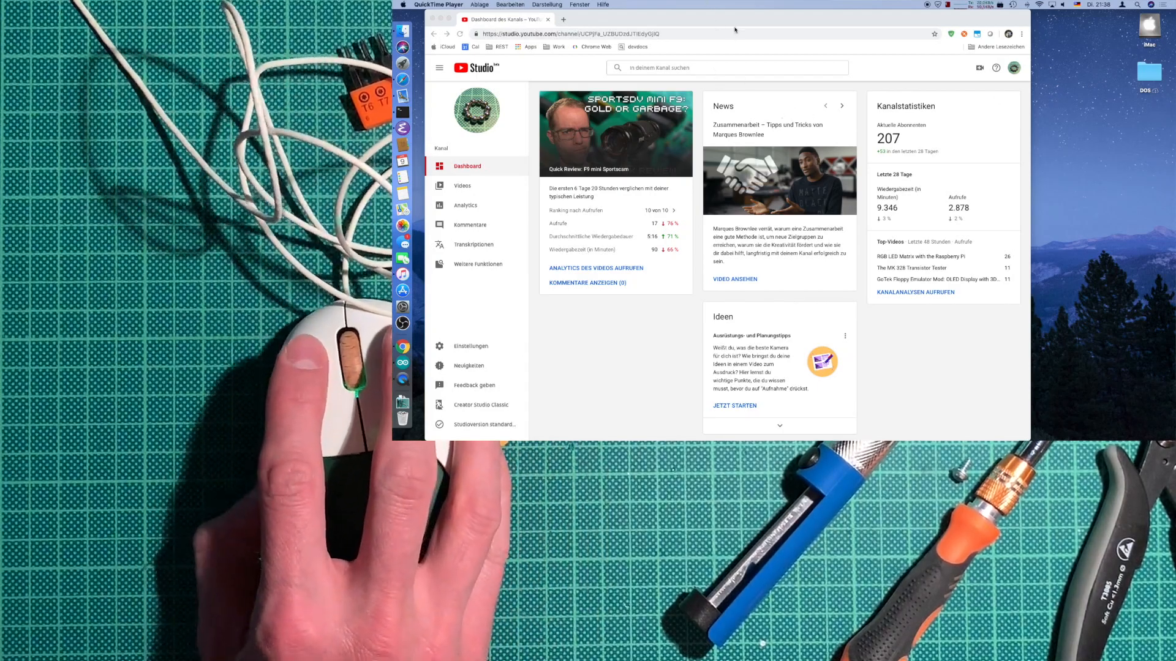
# - Drag the Chrome window right, test right-click menus twice, then open the channel's video list
pyautogui.moveTo(735, 30)
pyautogui.mouseDown()
pyautogui.moveTo(809, 48)
pyautogui.moveTo(757, 59)
pyautogui.mouseUp()
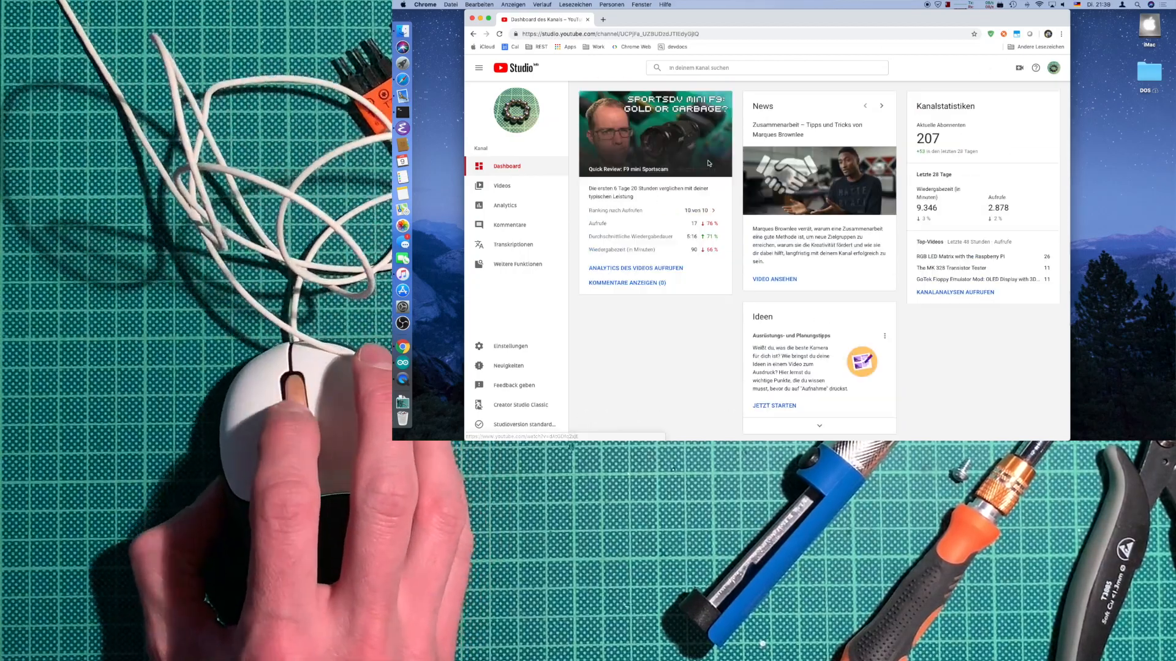
pyautogui.scroll(-2, 731, 196)
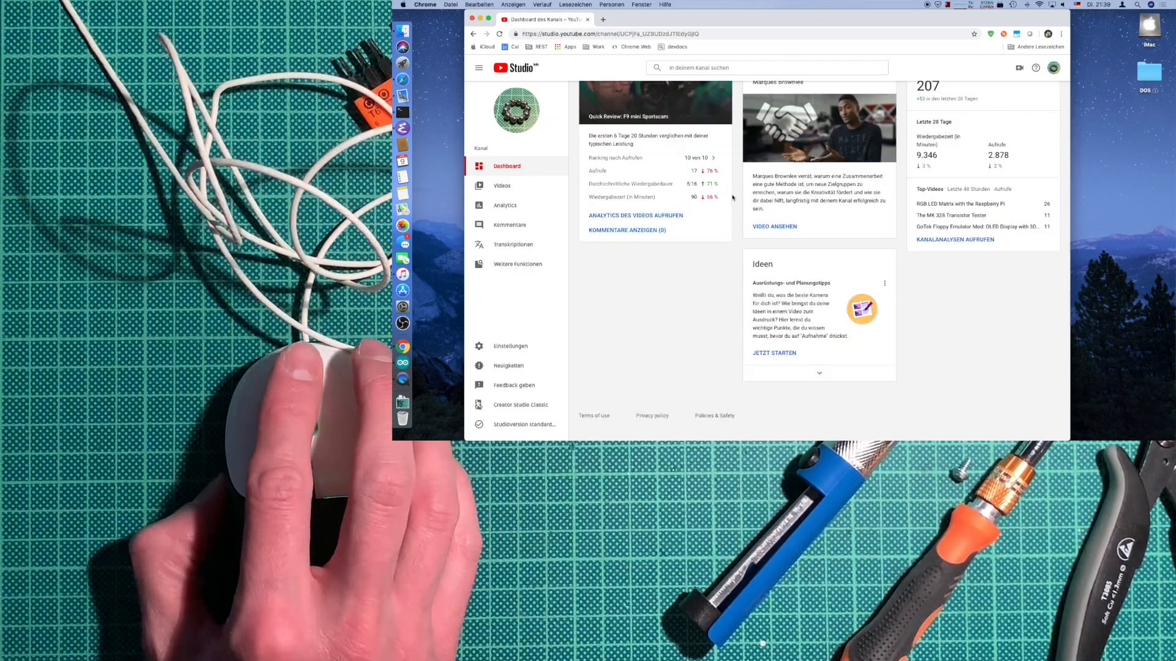
pyautogui.scroll(2, 732, 196)
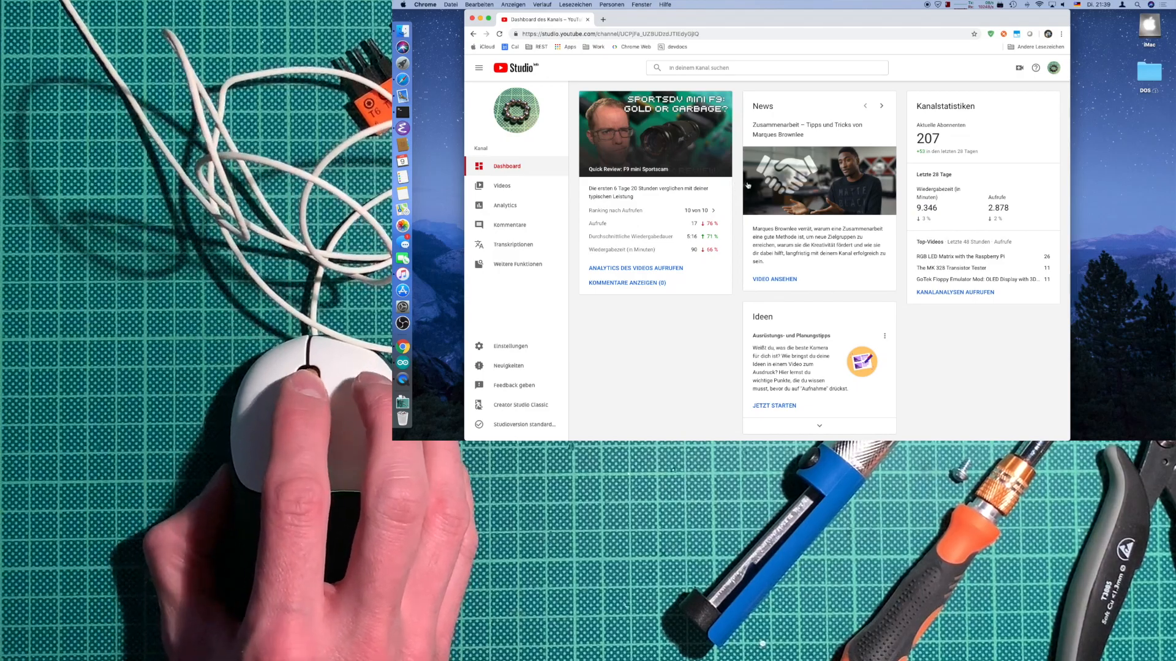
pyautogui.rightClick(910, 74)
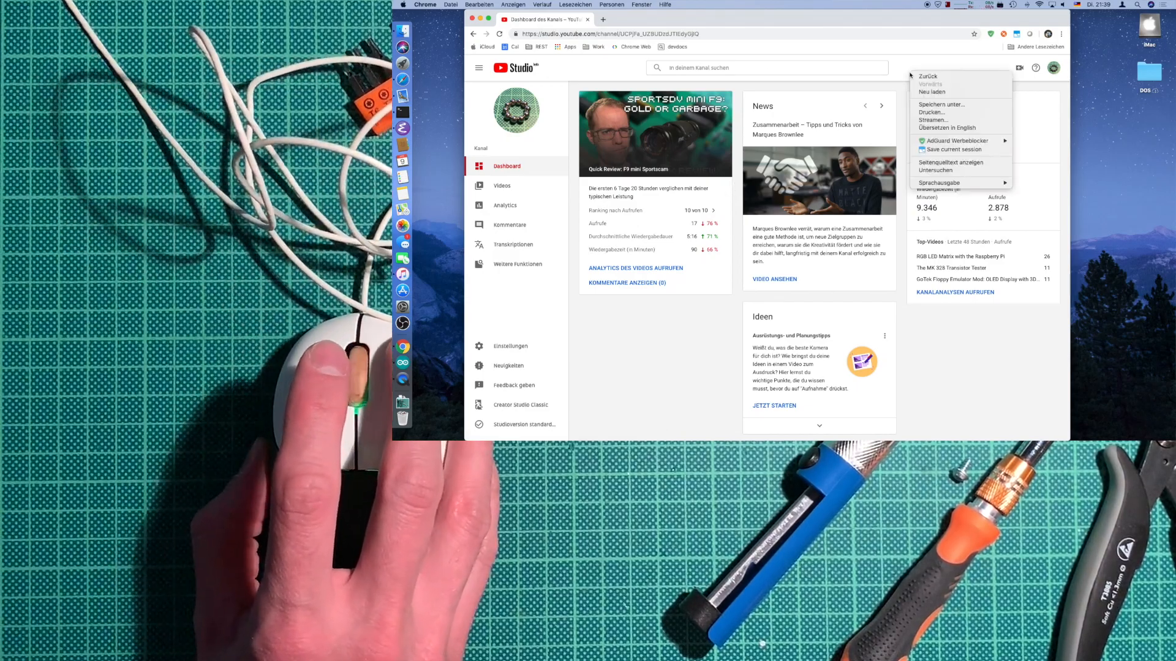
pyautogui.click(971, 51)
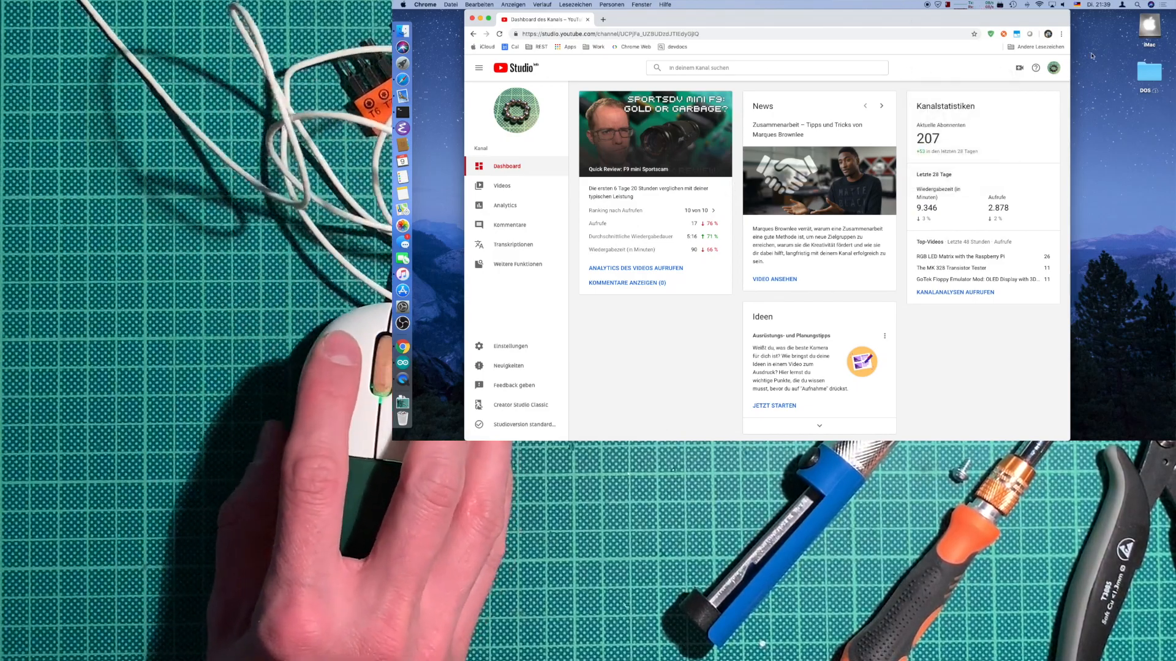
pyautogui.rightClick(1056, 83)
pyautogui.click(970, 96)
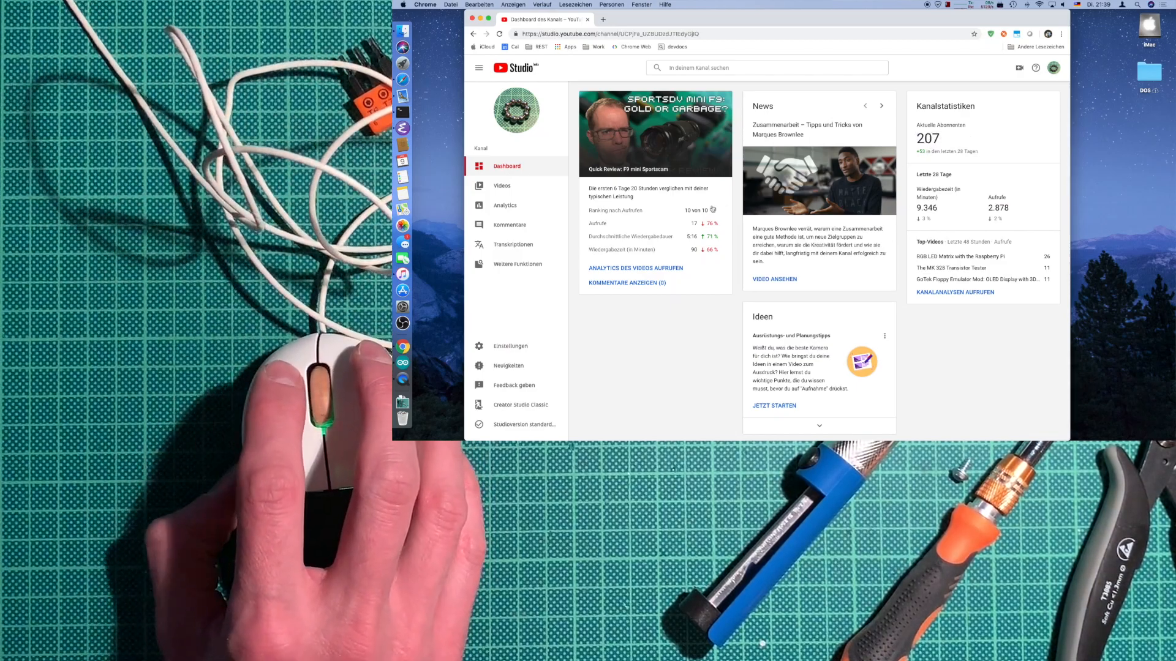
pyautogui.click(512, 187)
pyautogui.click(506, 167)
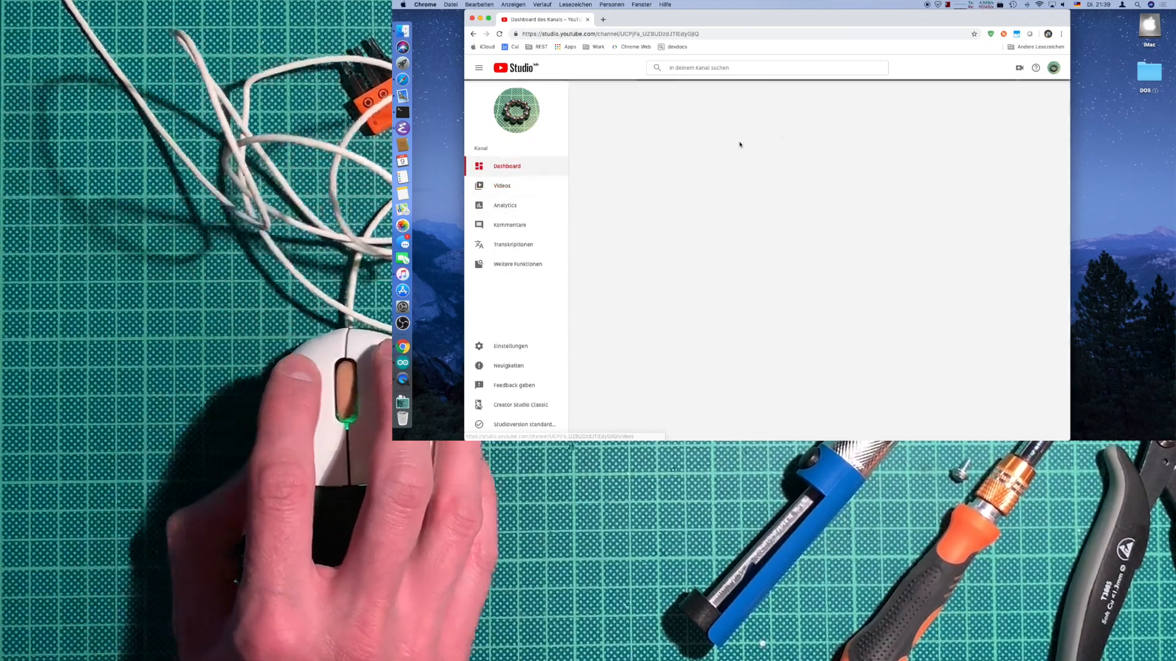
pyautogui.click(504, 205)
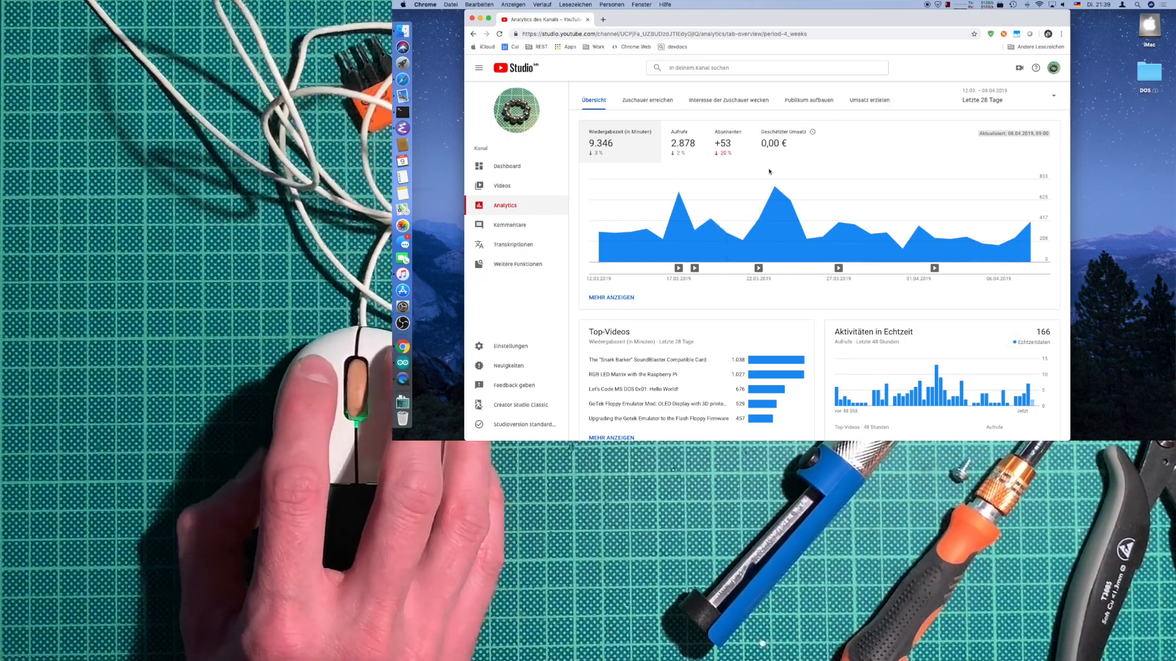
pyautogui.click(506, 166)
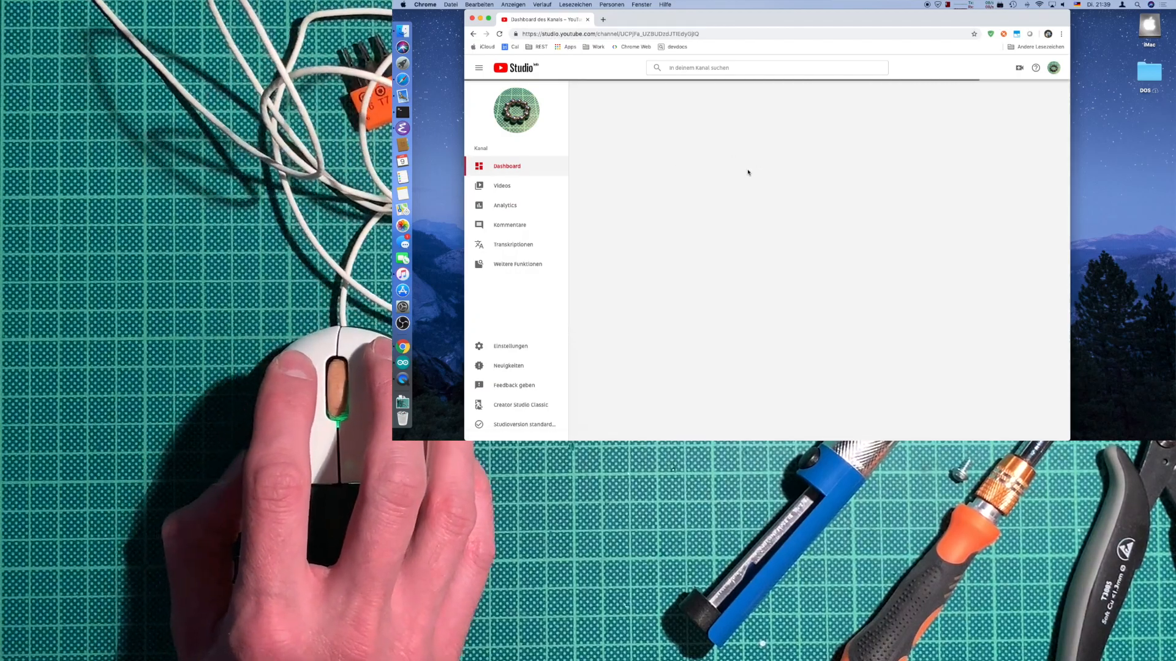